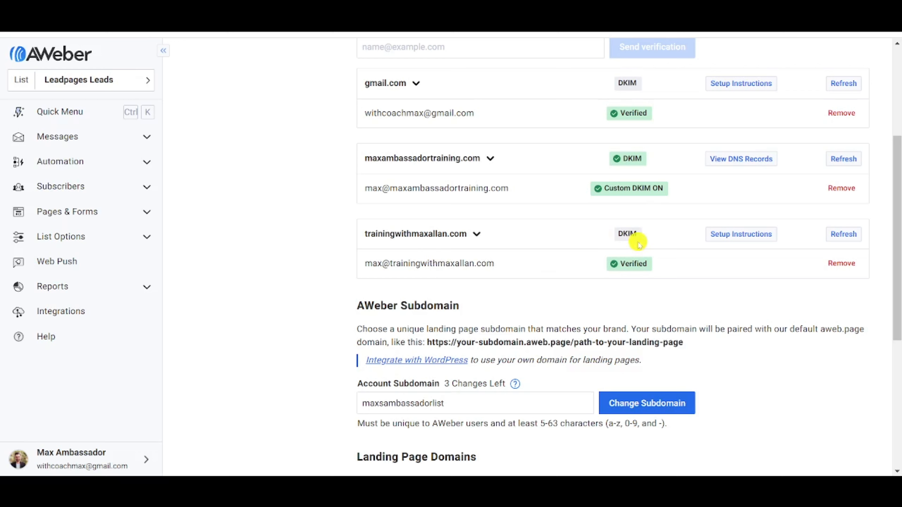
Step: Open the custom DKIM setup instructions for the last listed domain and review the three required CNAME records
click(717, 234)
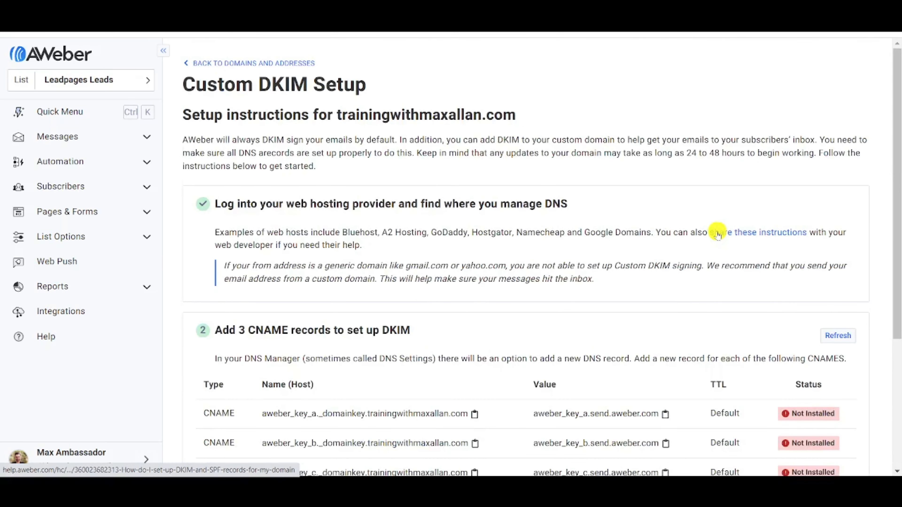
scroll(717, 235, down, 5)
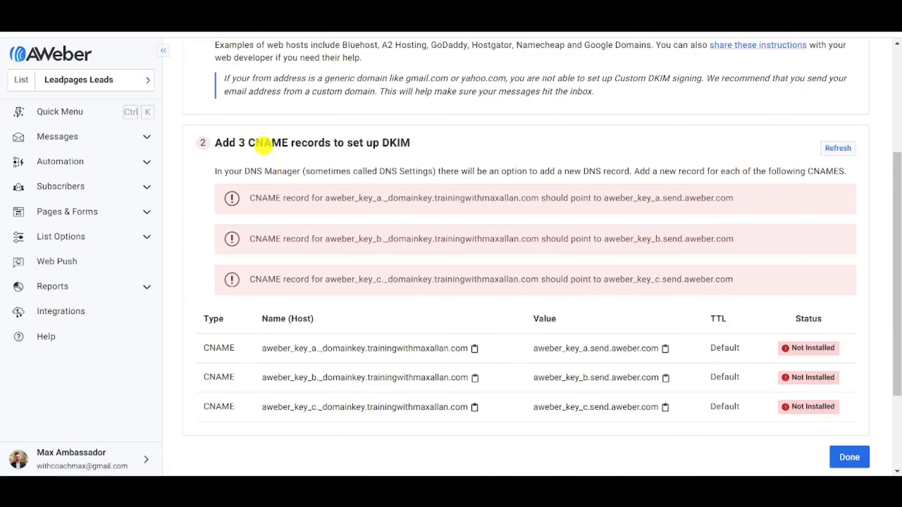
drag(240, 144, 429, 148)
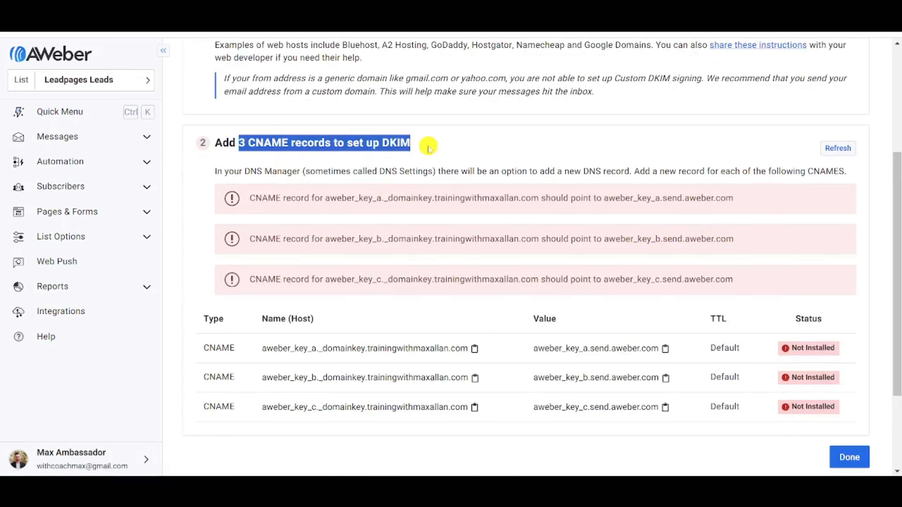
scroll(428, 148, down, 3)
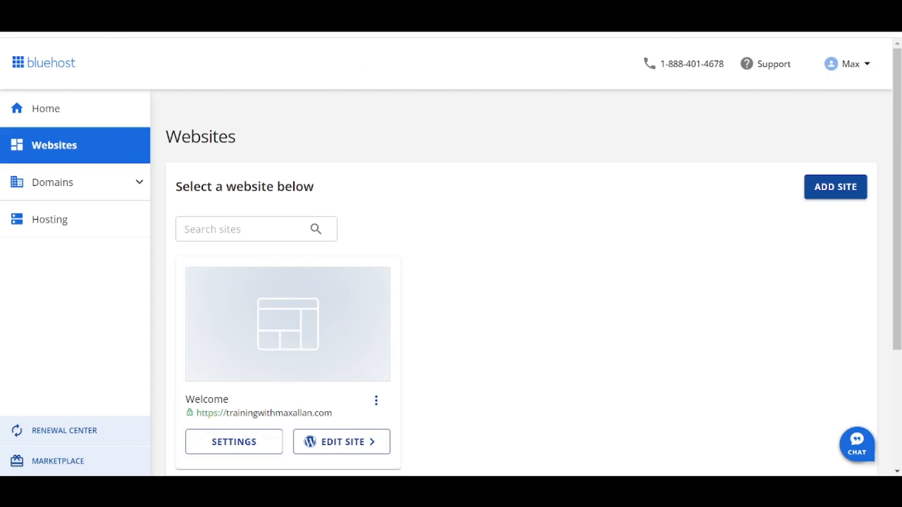
Step: Switch to Bluehost and open the domain's Advanced DNS Records manager, accepting the advanced-user warning
click(60, 185)
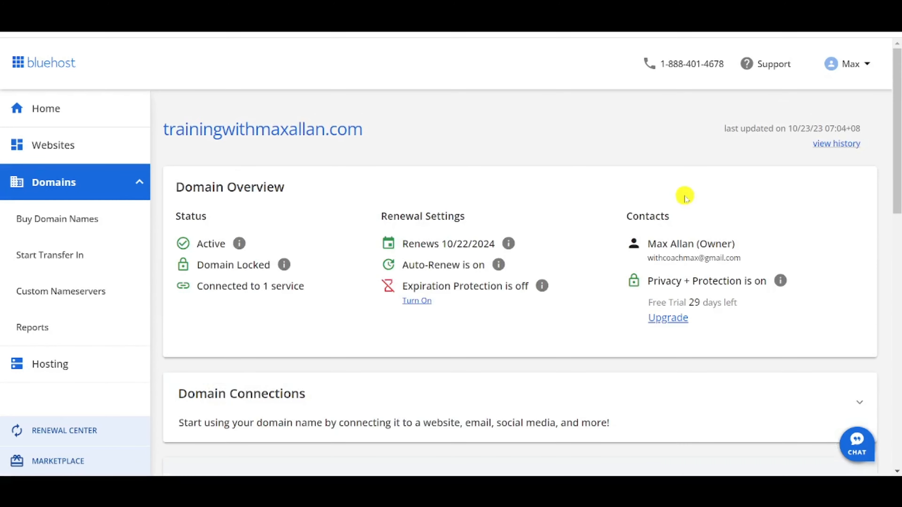
drag(895, 61, 895, 354)
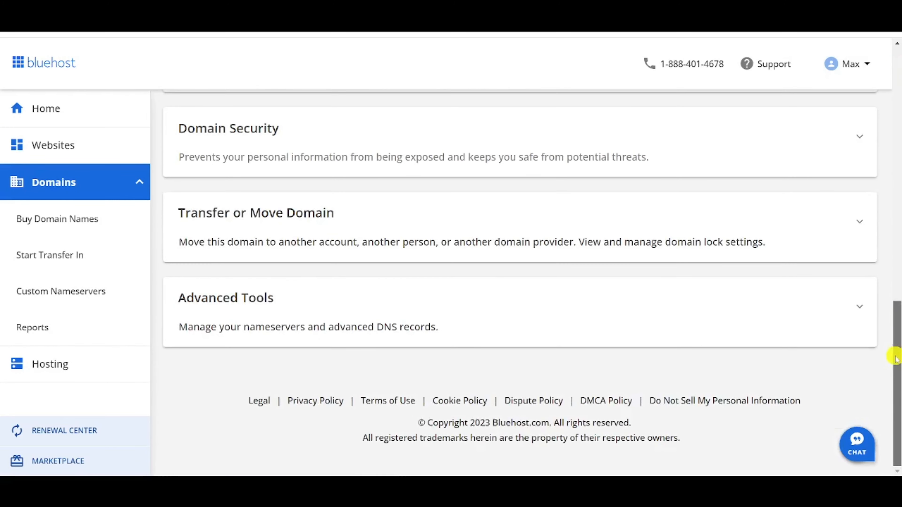
click(856, 300)
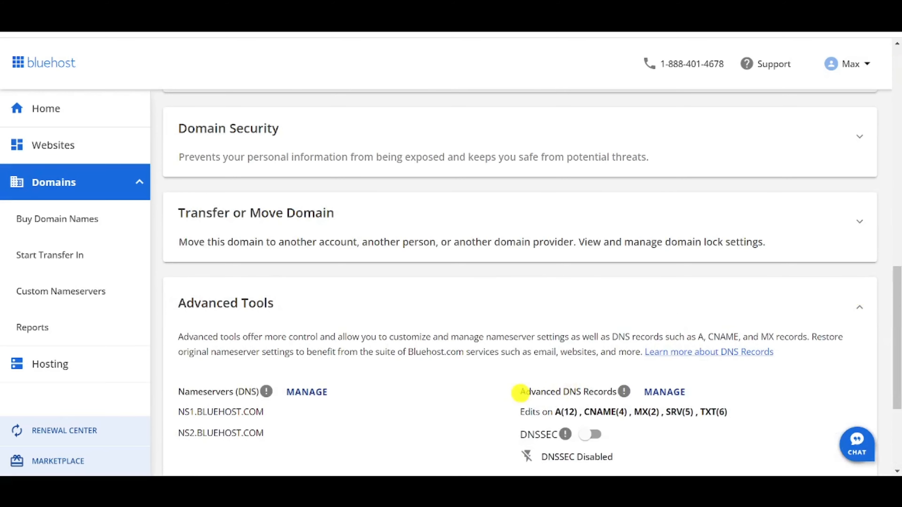
click(664, 392)
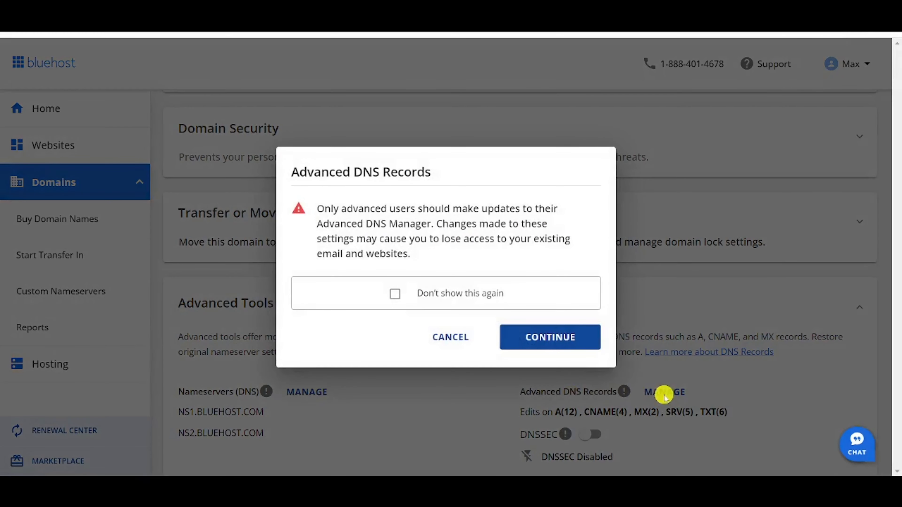
click(529, 339)
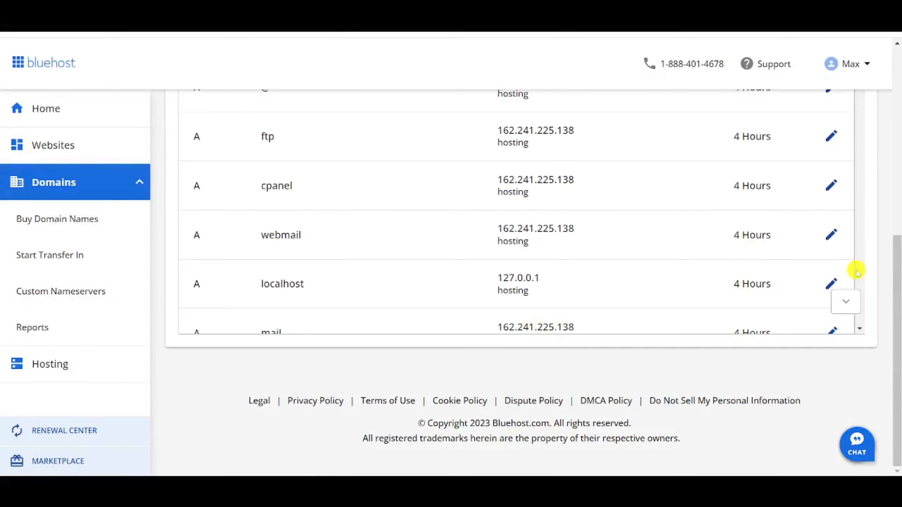
Step: Start a new advanced DNS record of type CNAME that refers to Other Host
drag(895, 272, 897, 155)
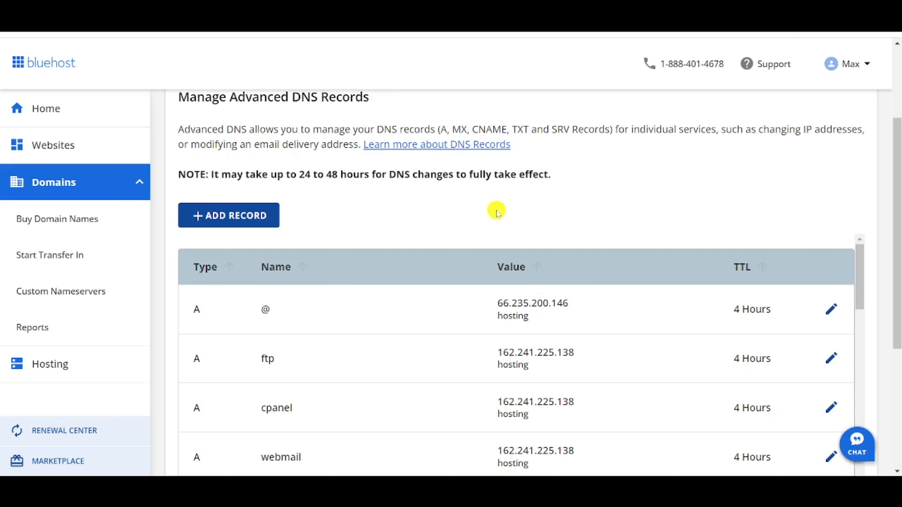
scroll(390, 167, up, 2)
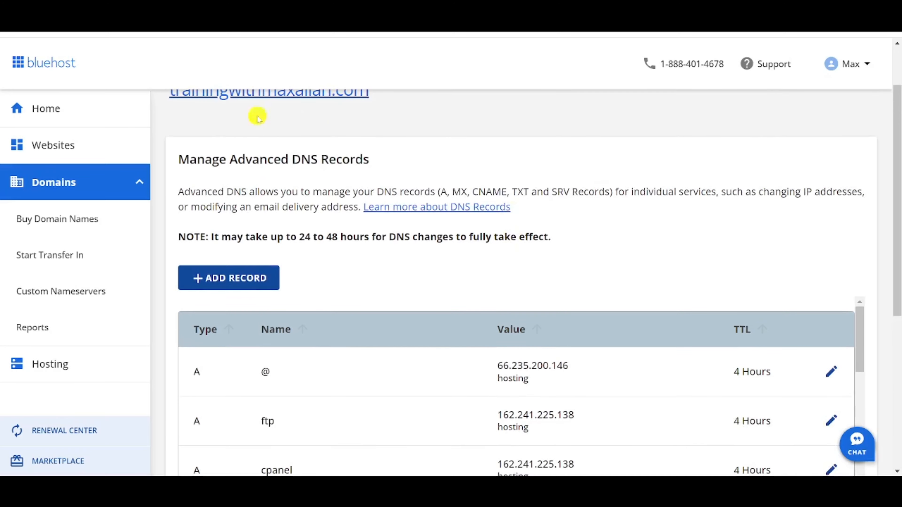
scroll(319, 160, up, 2)
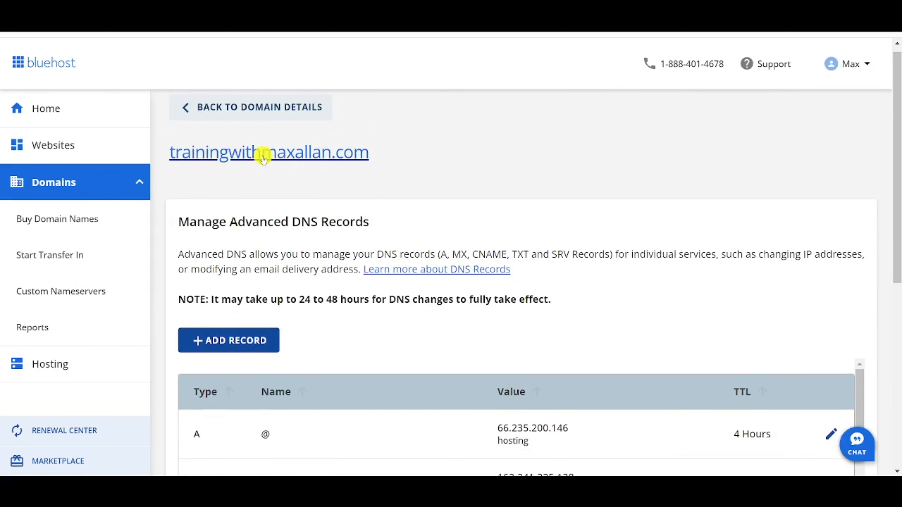
scroll(260, 149, down, 2)
click(217, 279)
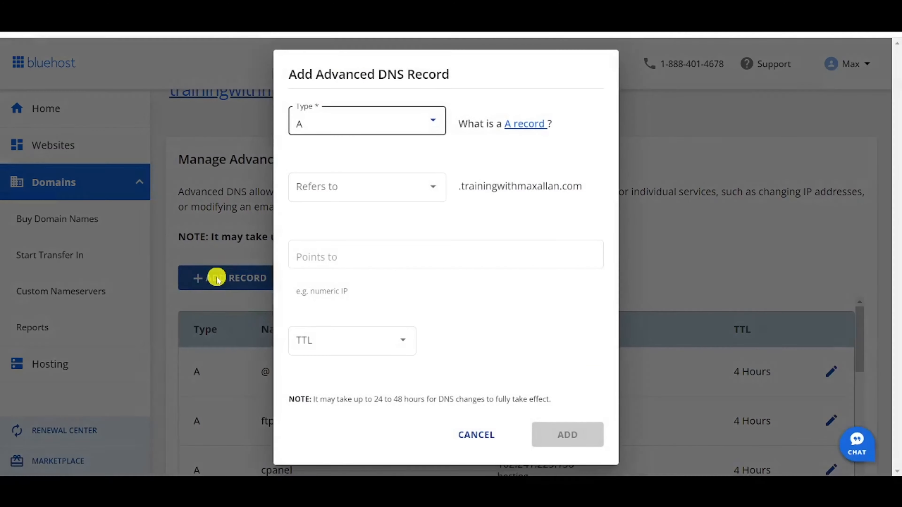
click(426, 126)
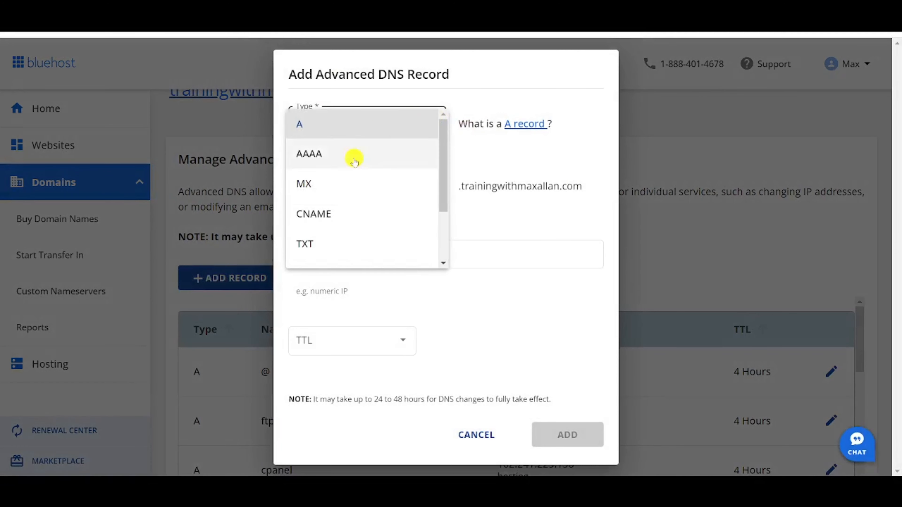
click(346, 217)
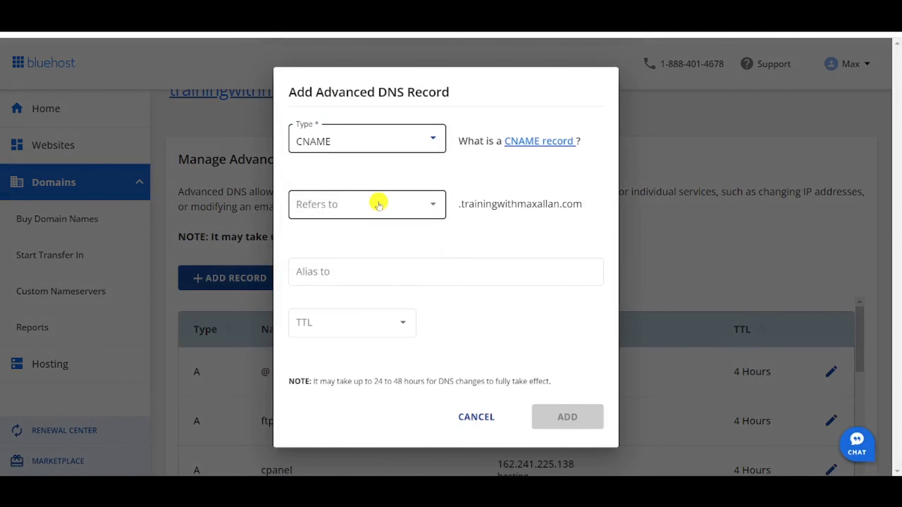
click(377, 203)
click(368, 271)
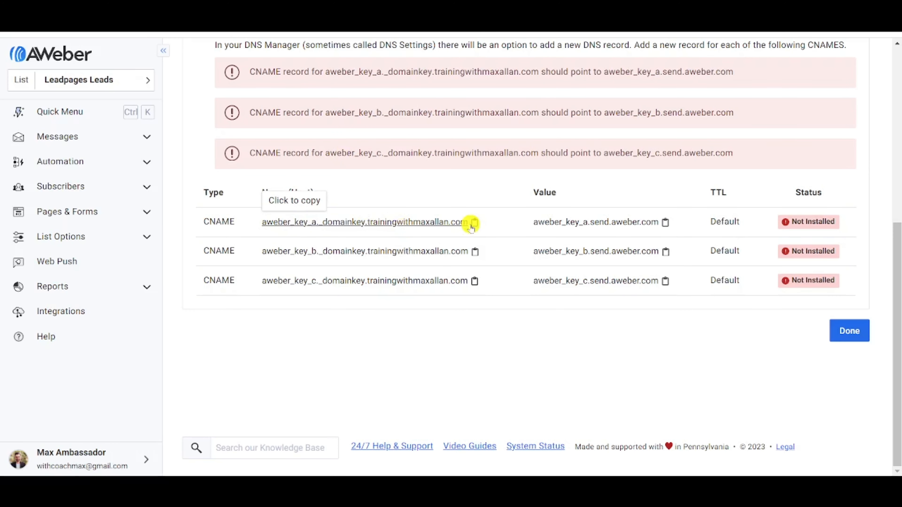
Step: Copy AWeber's aweber_key_a._domainkey host name into the record's Host Name and set its alias to aweber_key_a.send.aweber.com
click(477, 223)
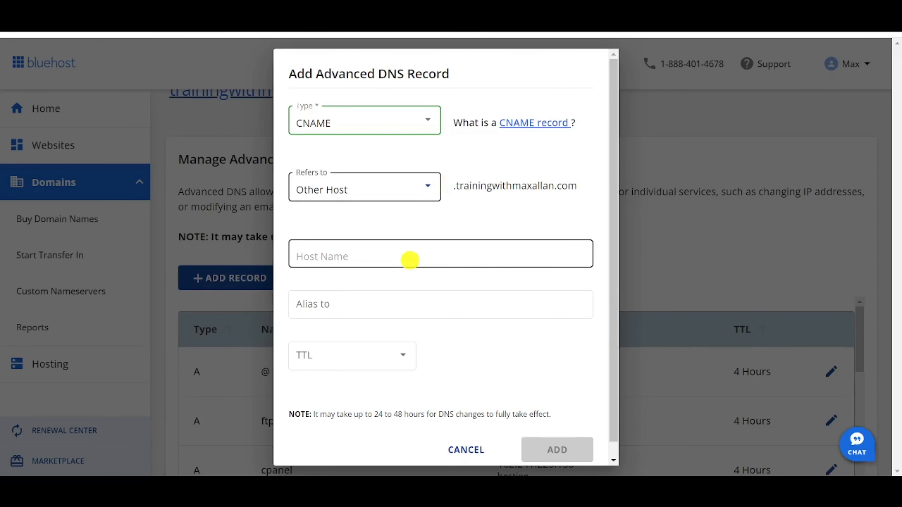
click(409, 258)
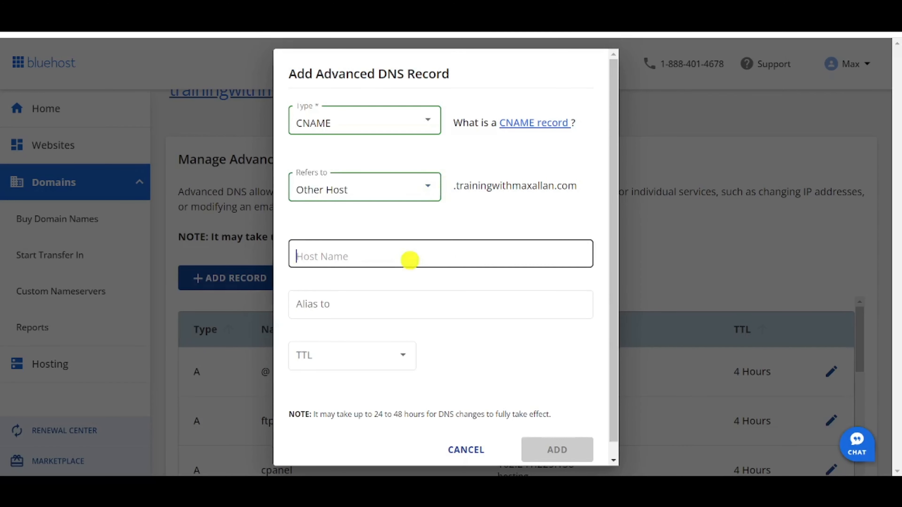
key(ctrl+v)
click(395, 306)
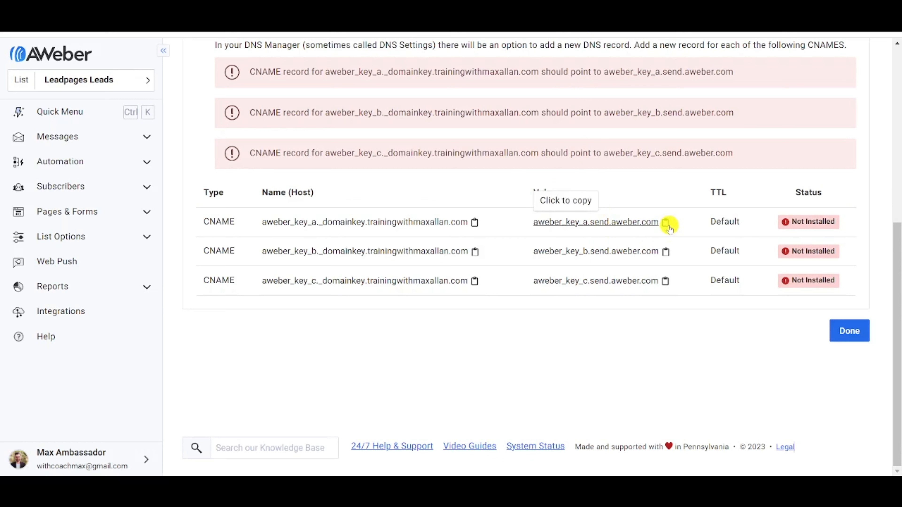
click(667, 223)
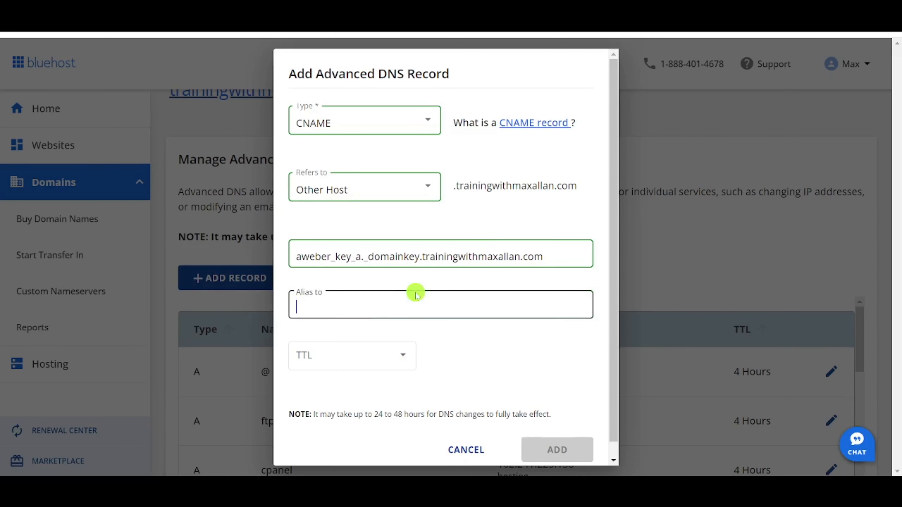
key(ctrl+v)
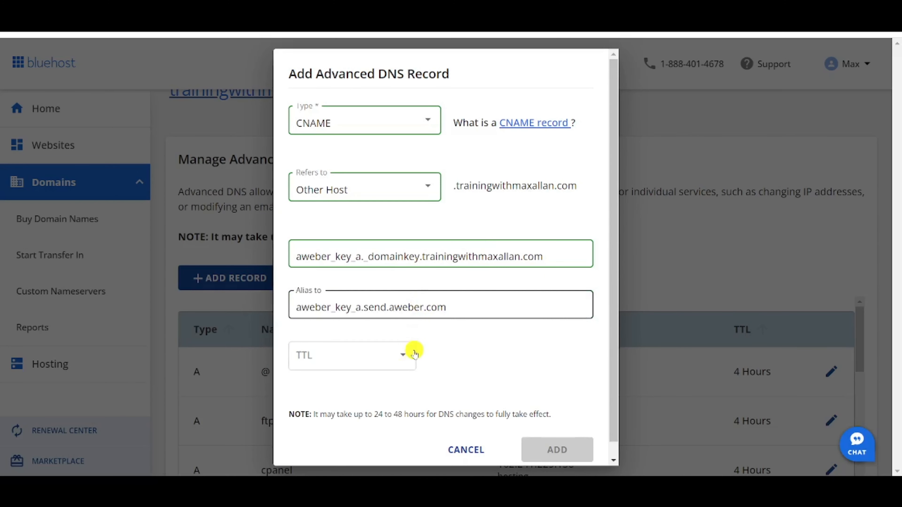
Step: Set the aweber_key_a record's TTL to 1 Hour and add it to the domain's DNS records
click(402, 357)
click(343, 281)
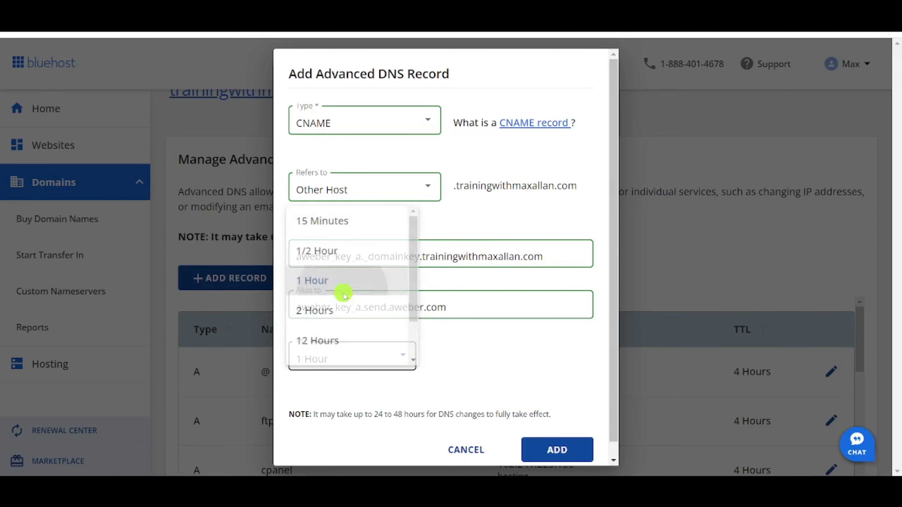
click(556, 457)
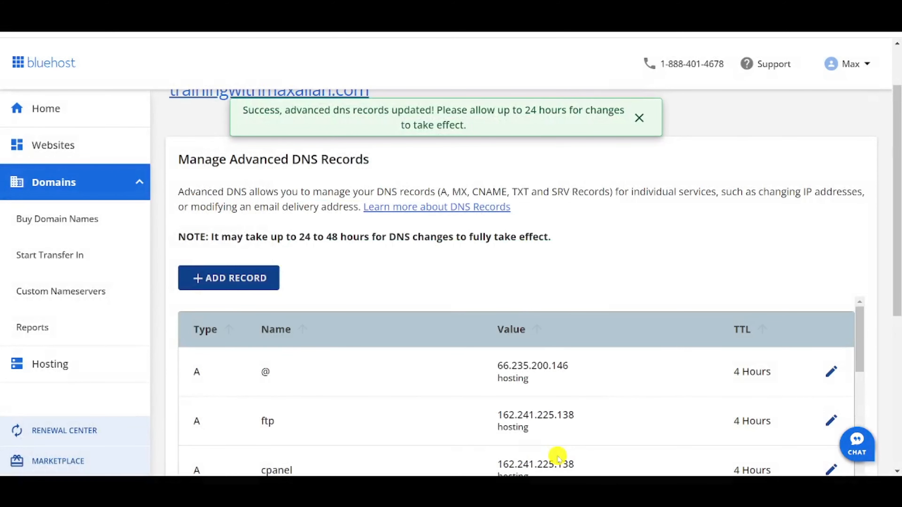
Step: Start a second advanced DNS record of type CNAME that refers to Other Host
click(247, 278)
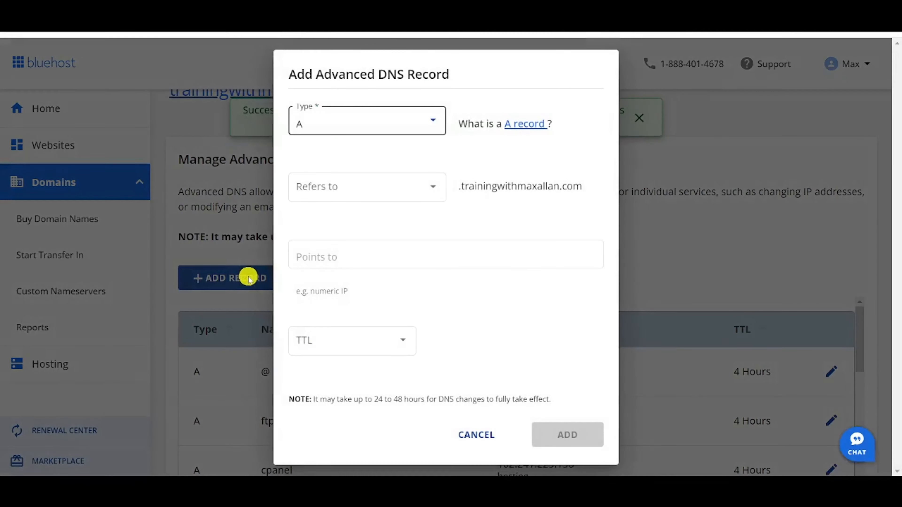
click(432, 118)
click(363, 210)
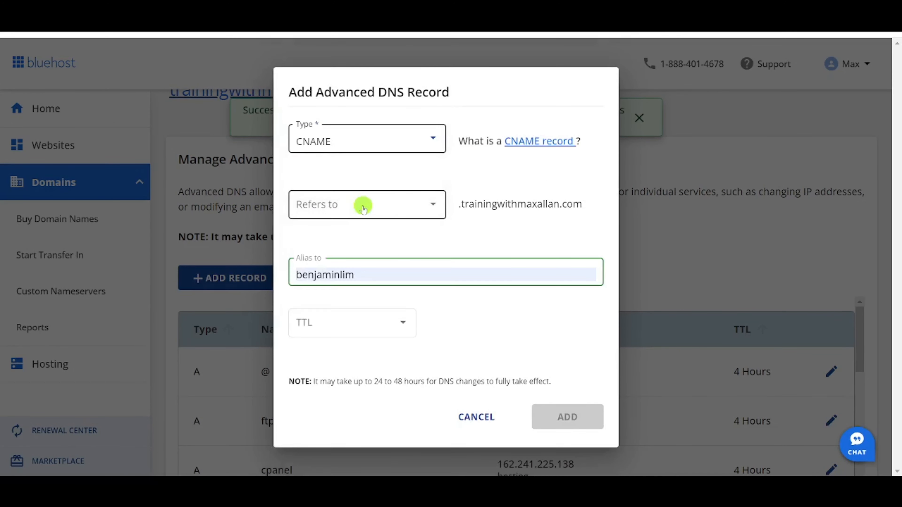
click(408, 209)
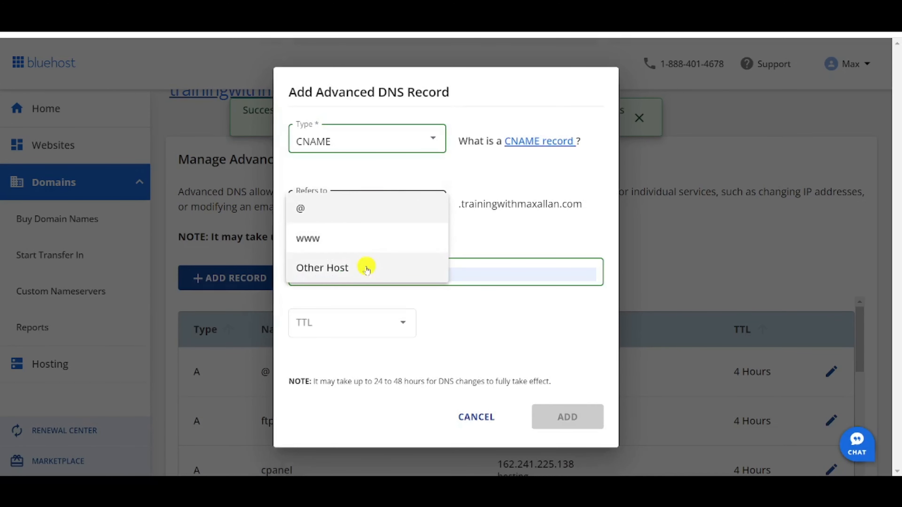
click(367, 270)
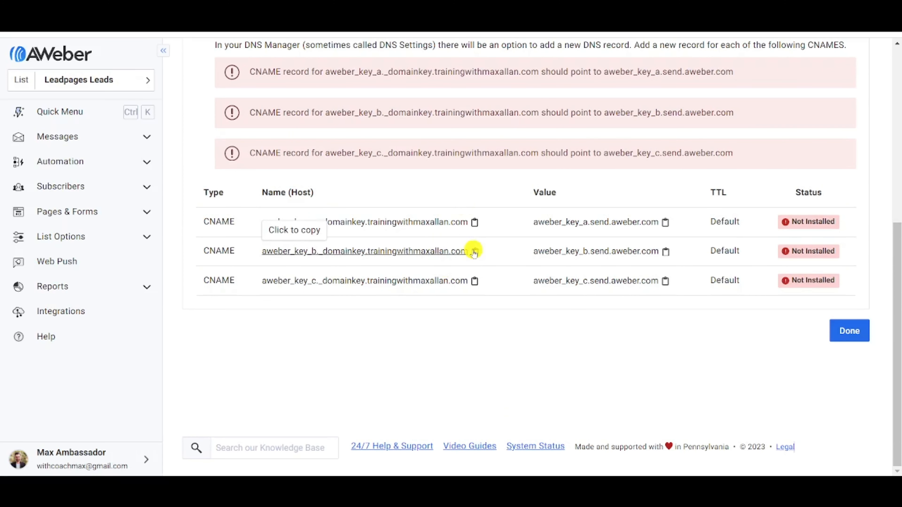
Step: Copy AWeber's aweber_key_b._domainkey host name into the Host Name and replace the alias with aweber_key_b.send.aweber.com
click(475, 252)
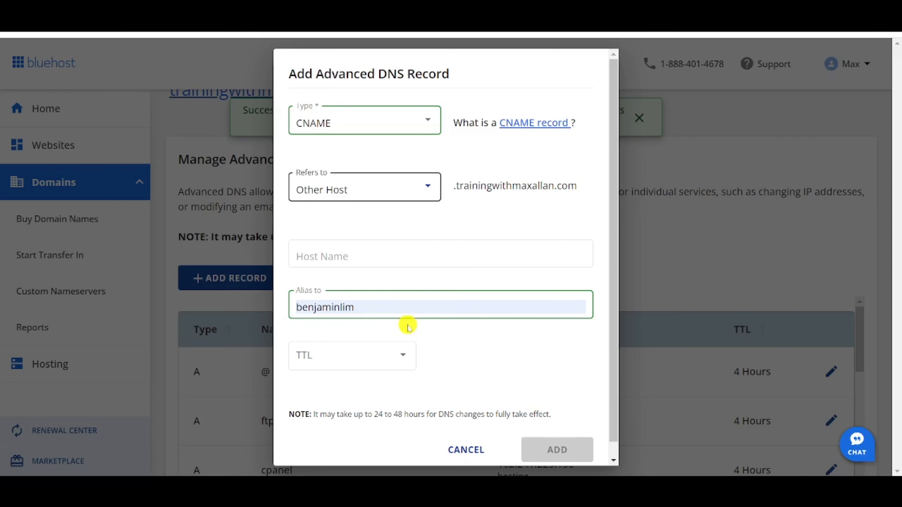
click(405, 262)
key(ctrl+v)
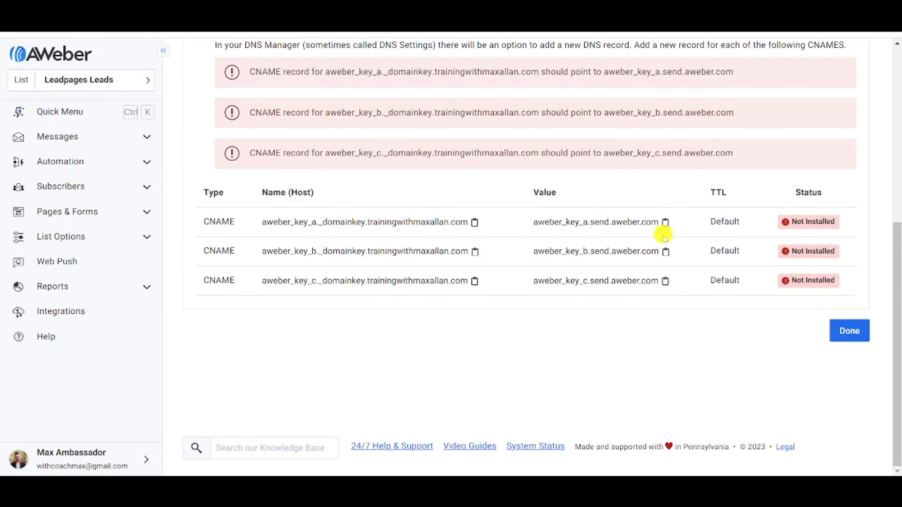
click(665, 251)
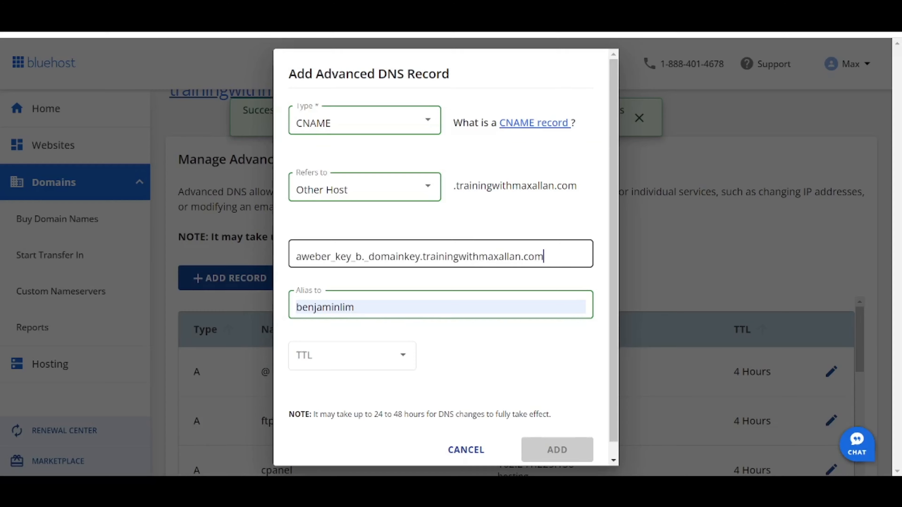
drag(429, 308, 253, 306)
key(ctrl+v)
Step: Set the aweber_key_b record's TTL to 1 Hour and add it to the domain's DNS records
click(402, 356)
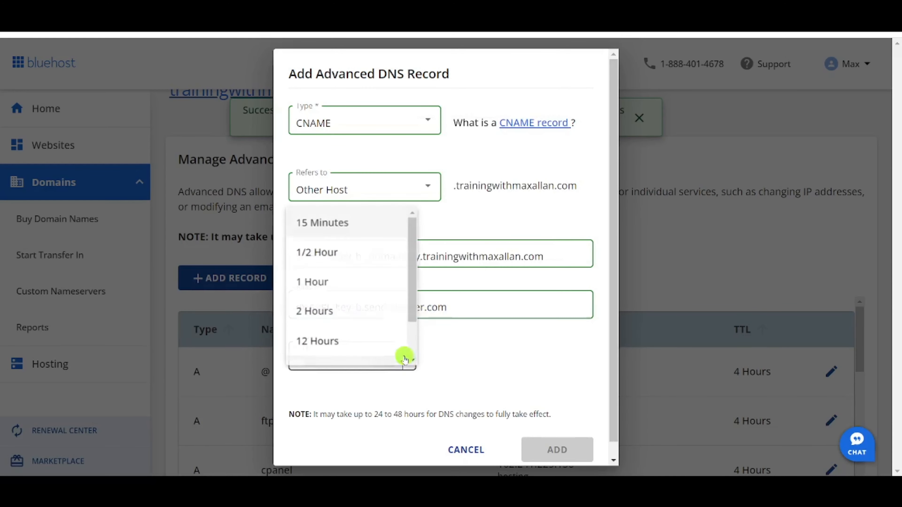
click(347, 282)
click(552, 454)
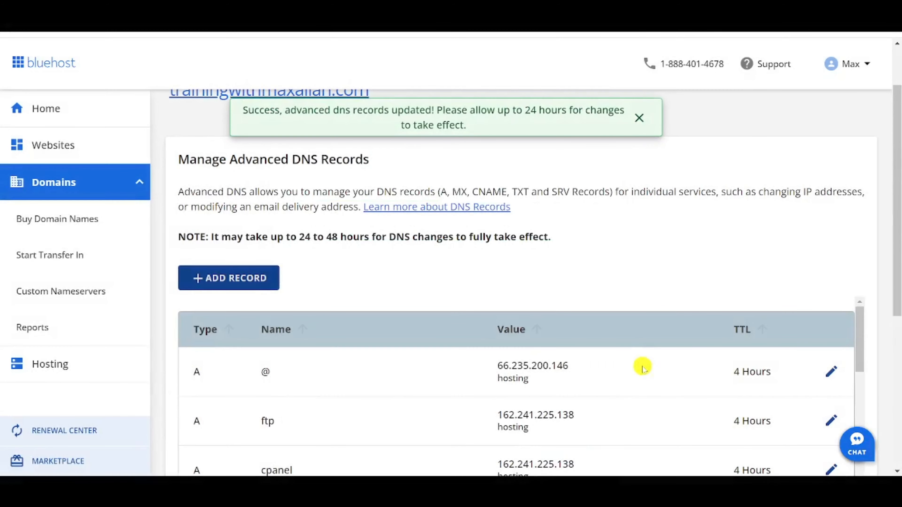
Step: Start a third advanced DNS record of type CNAME referring to Other Host, ready for its host name
click(238, 286)
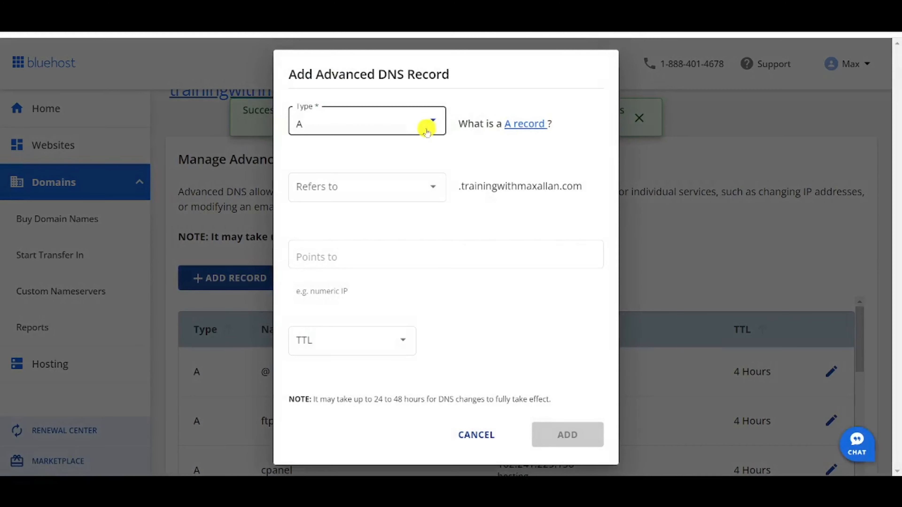
click(426, 124)
click(322, 214)
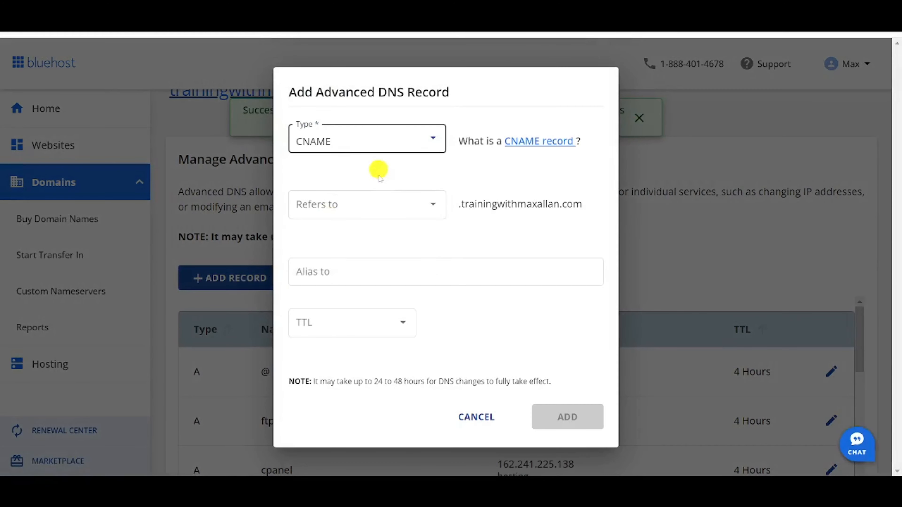
click(381, 206)
click(329, 268)
click(358, 256)
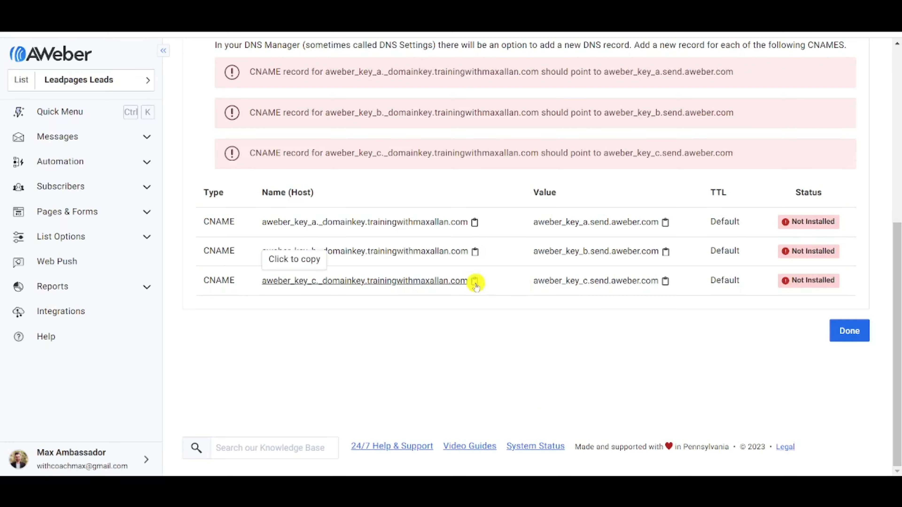
Step: Copy AWeber's aweber_key_c._domainkey host name into the Host Name and its value aweber_key_c.send.aweber.com into the alias
click(475, 282)
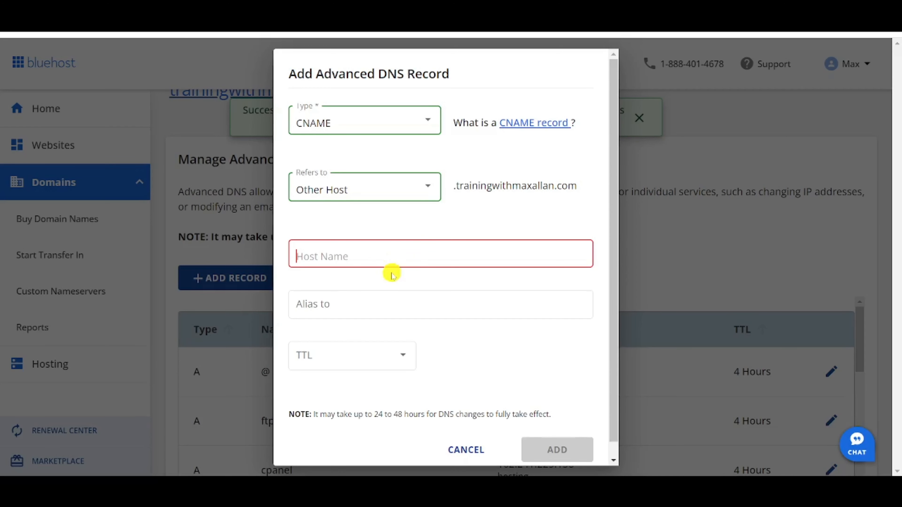
key(ctrl+v)
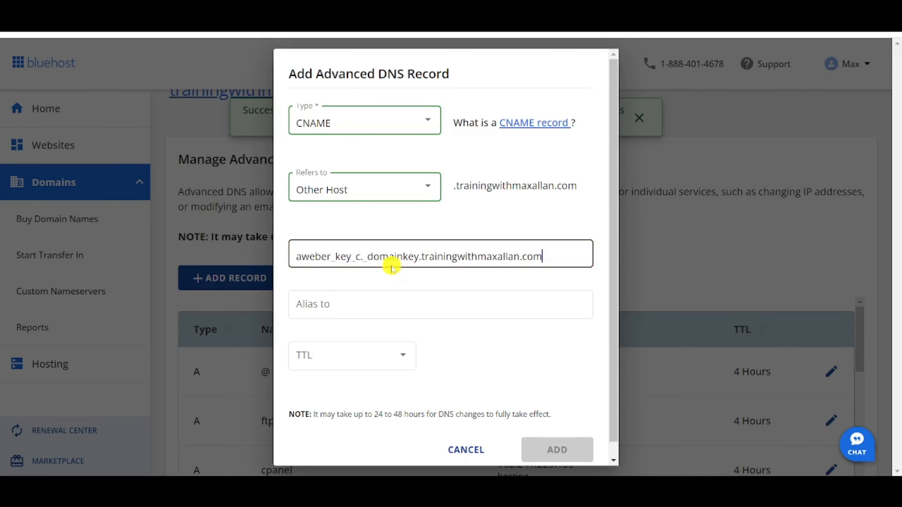
click(386, 309)
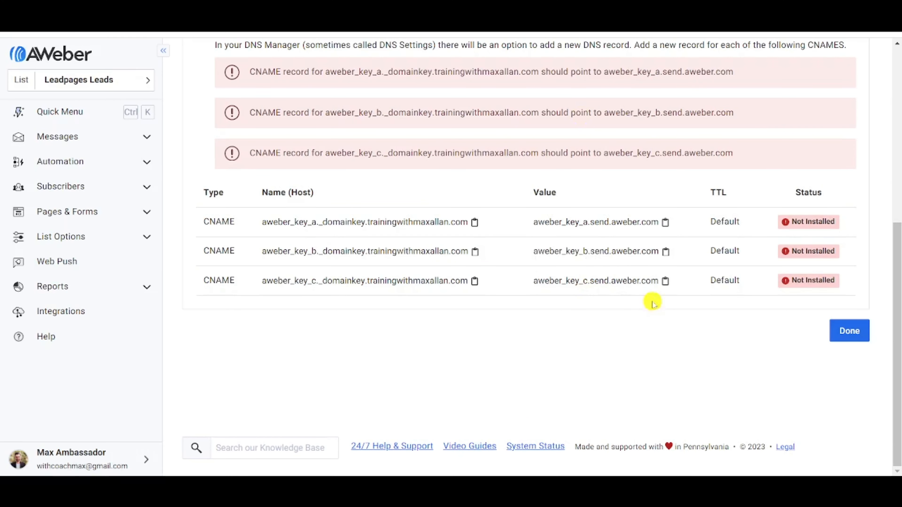
click(666, 284)
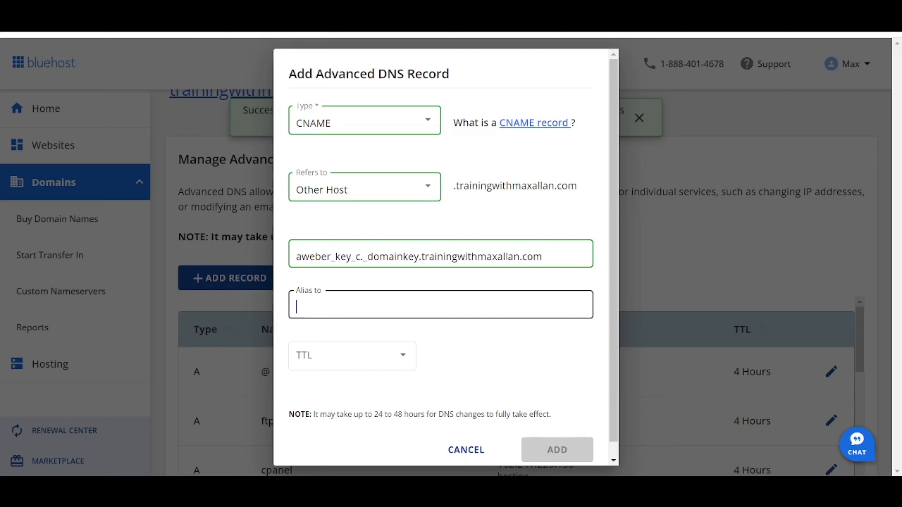
key(ctrl+v)
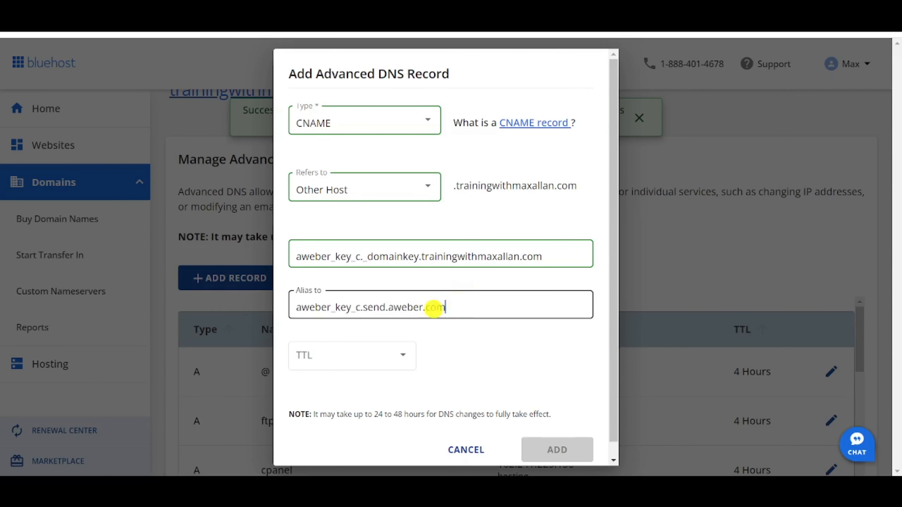
Step: Set the aweber_key_c record's TTL to 1 Hour, add it to the DNS records and dismiss the notification
click(402, 355)
click(342, 281)
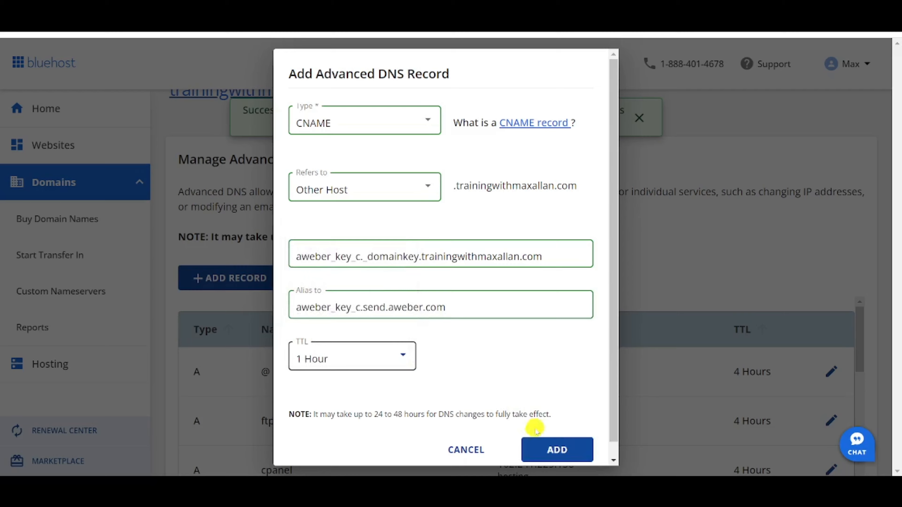
click(549, 448)
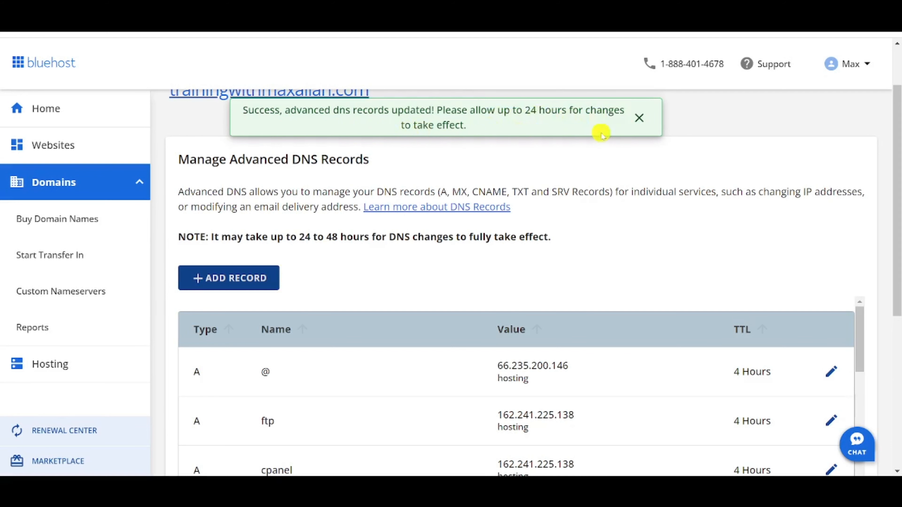
click(641, 124)
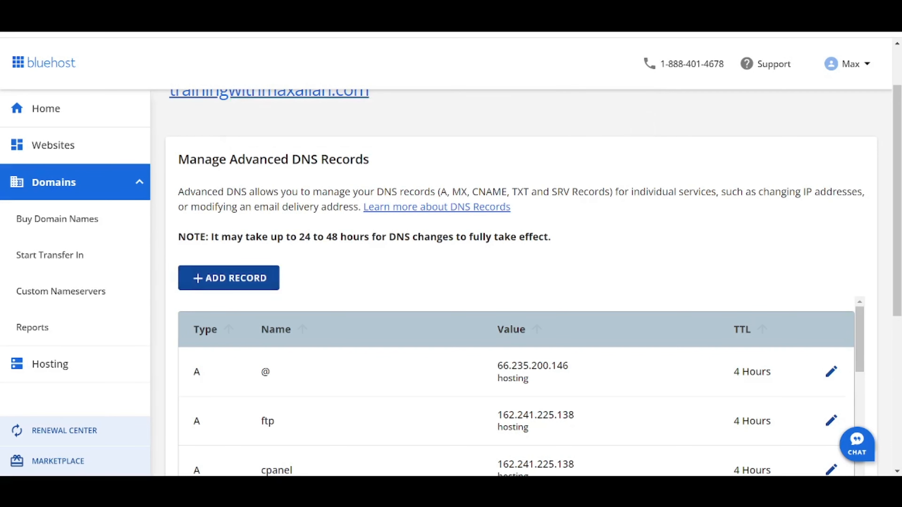
Step: Switch to AWeber, finish the DKIM setup instructions and refresh the DKIM status of the domain the records were added for
click(597, 18)
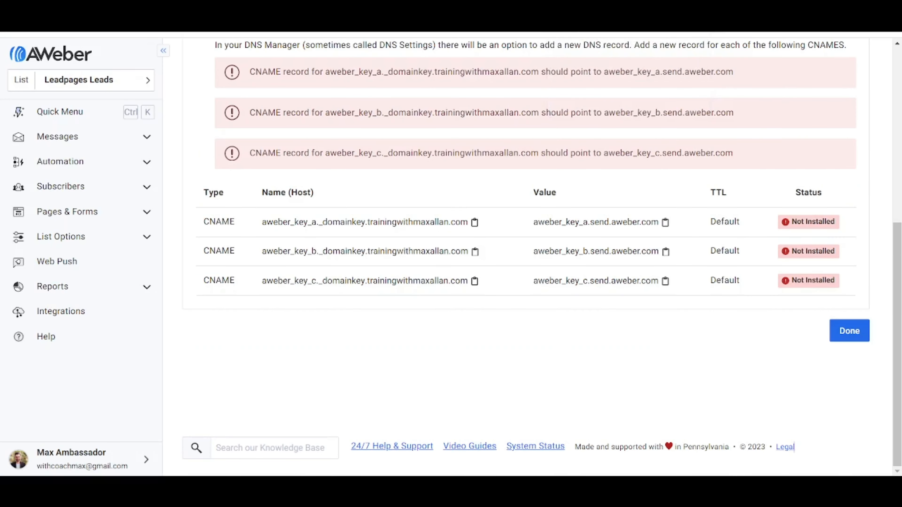
click(851, 331)
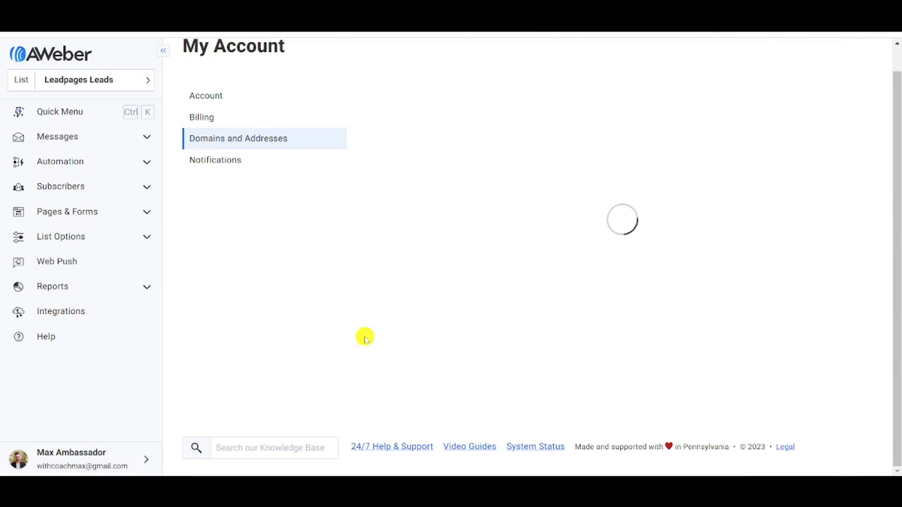
scroll(365, 337, down, 6)
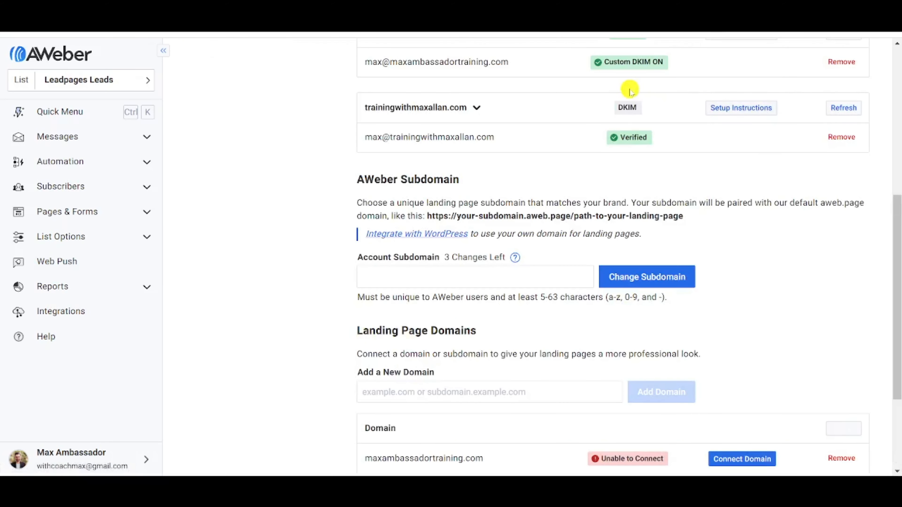
scroll(619, 119, up, 2)
mouse_move(627, 170)
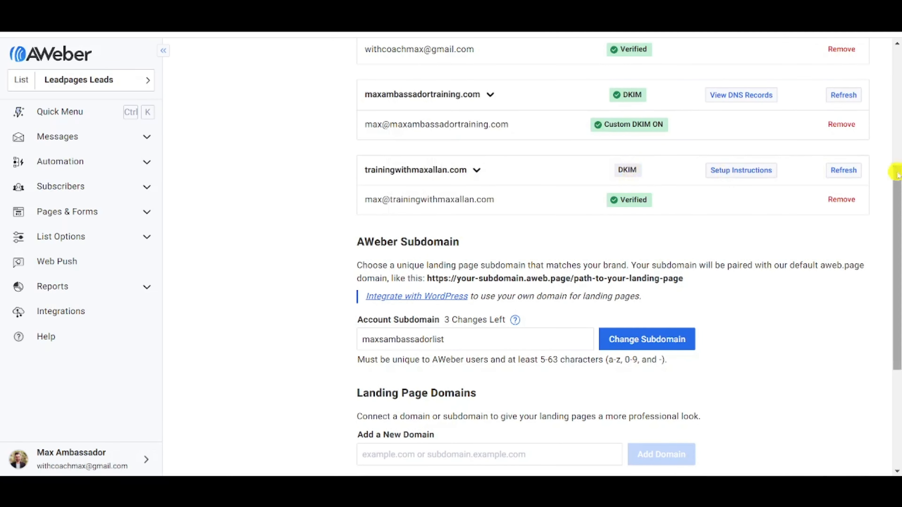
click(853, 169)
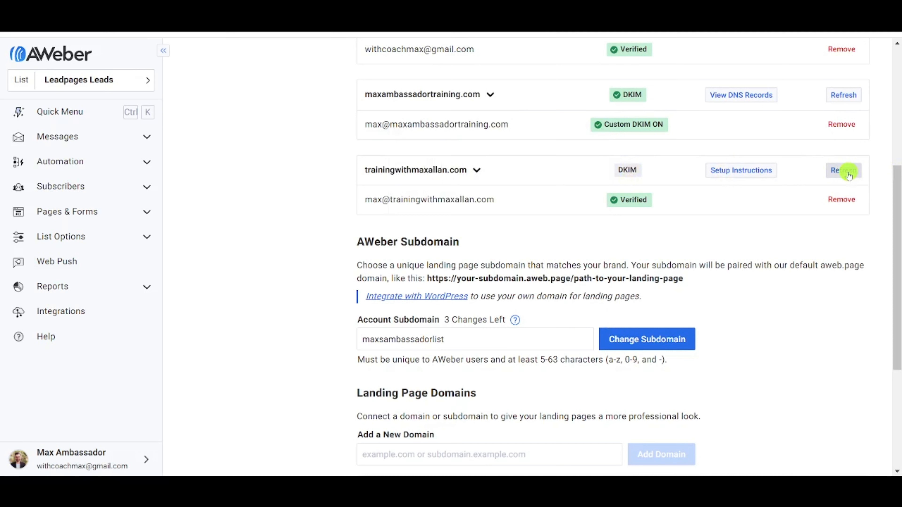
mouse_move(625, 167)
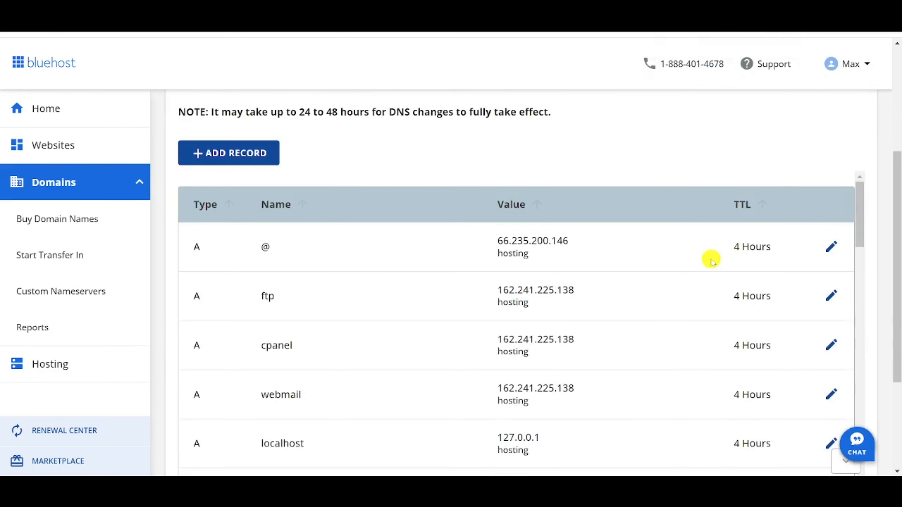
Step: In Bluehost's support chat, request help for existing products, choosing Web Hosting, Domains and DNS Record Support
scroll(712, 259, down, 3)
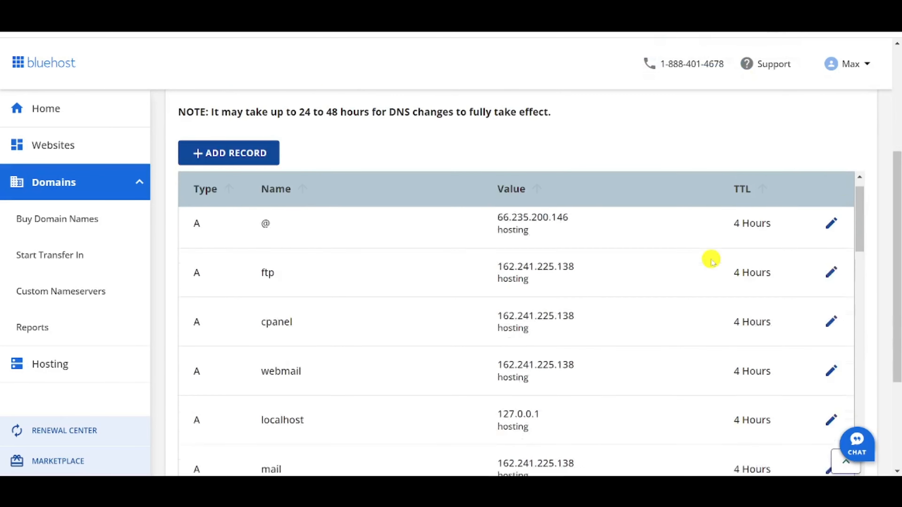
drag(860, 203, 860, 307)
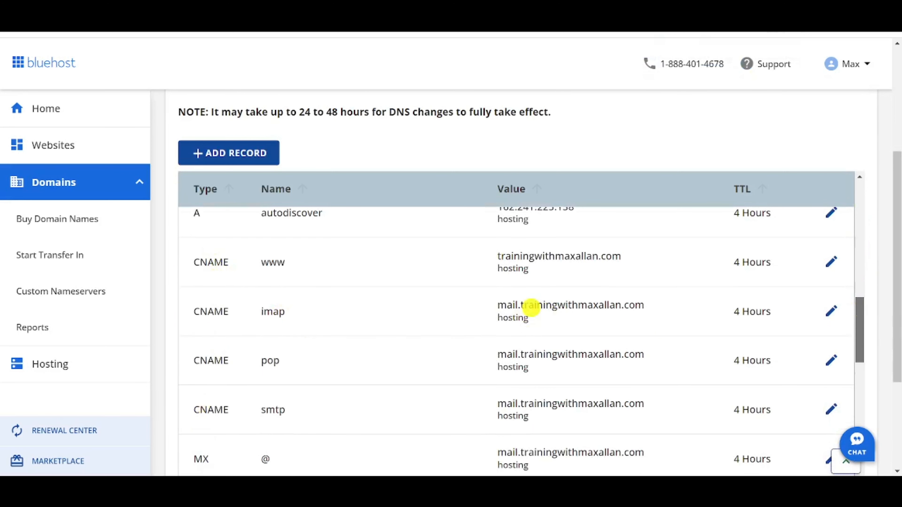
scroll(514, 308, down, 3)
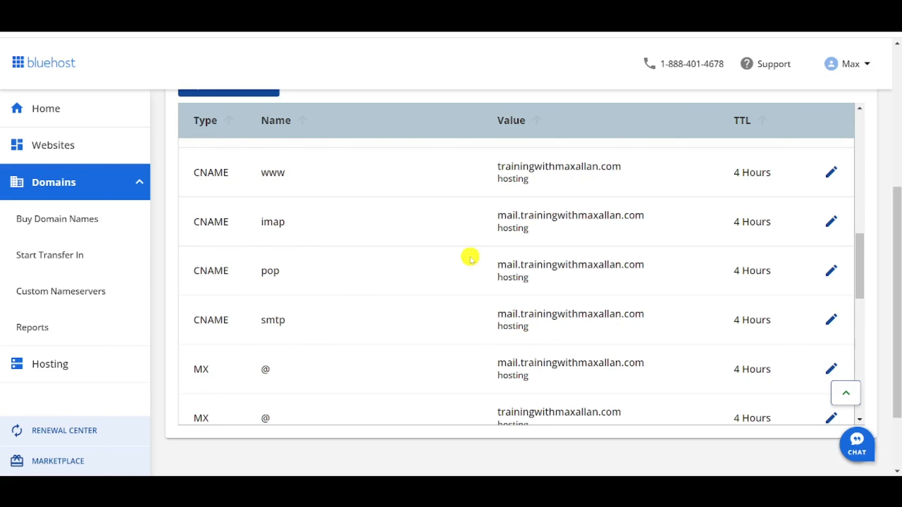
click(853, 456)
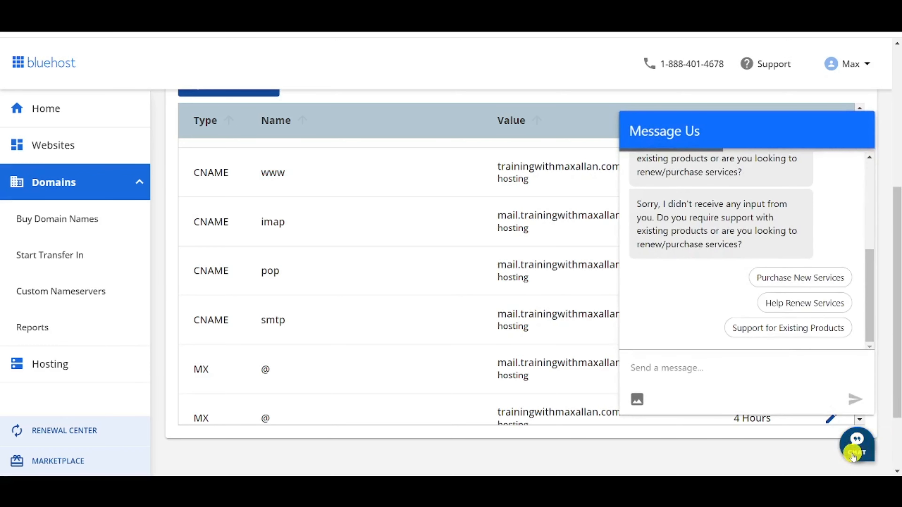
click(783, 335)
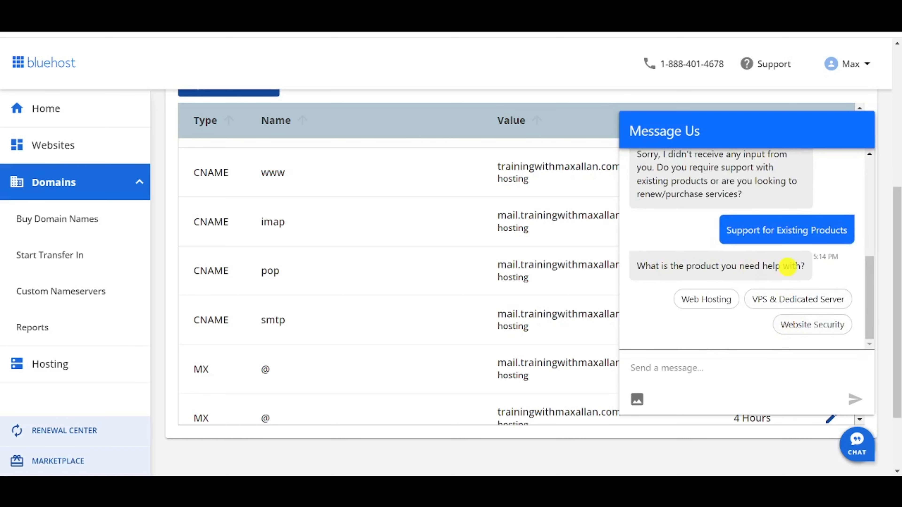
click(719, 305)
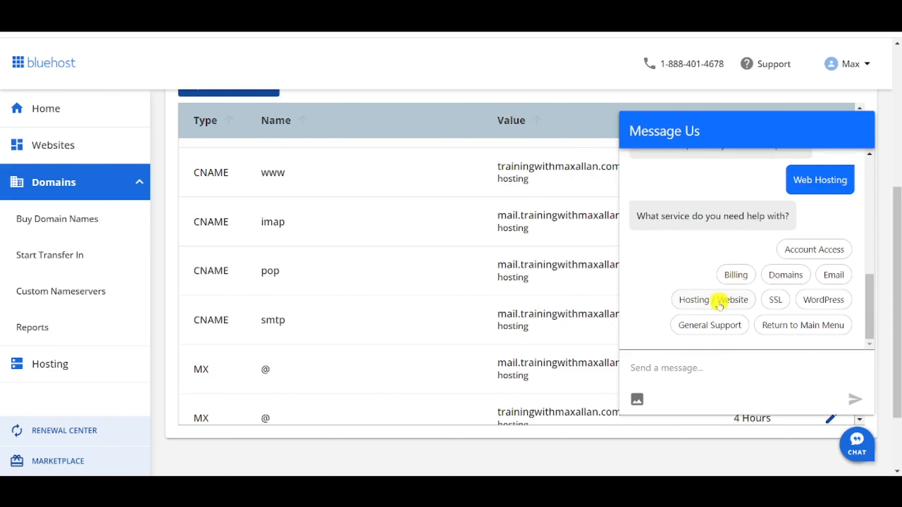
click(792, 280)
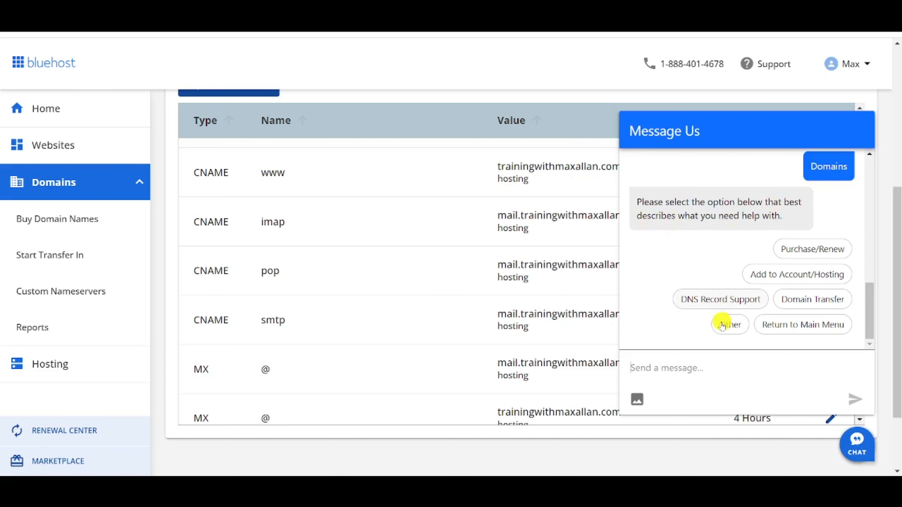
click(725, 306)
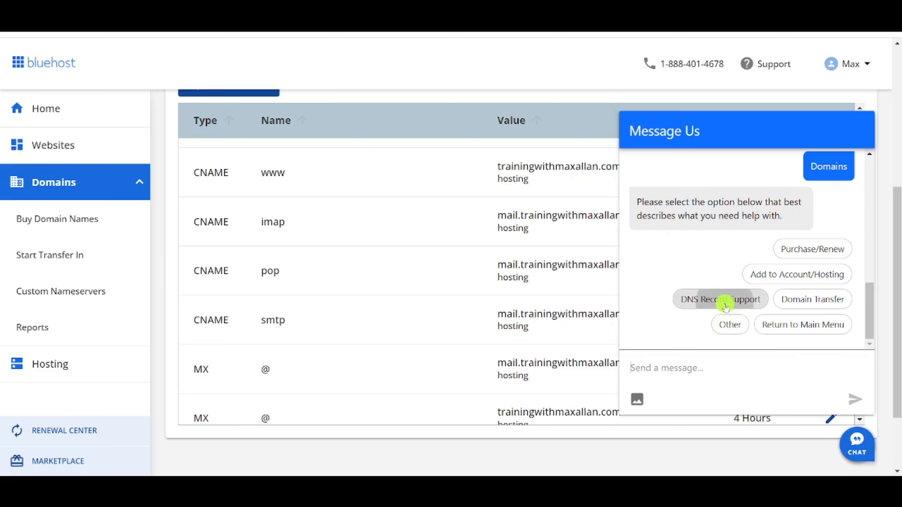